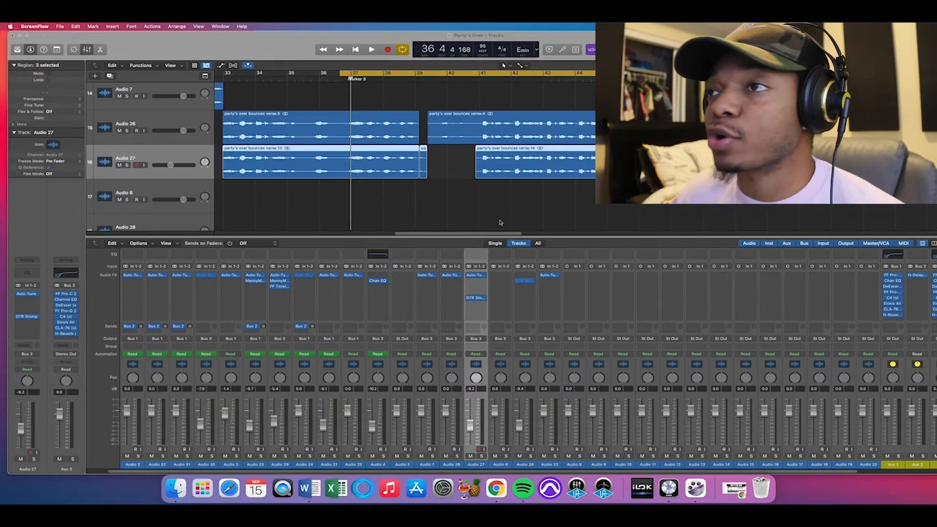
Step: Open Auto-Tune on the Audio 27 channel and set its key to D and its scale to major
click(477, 276)
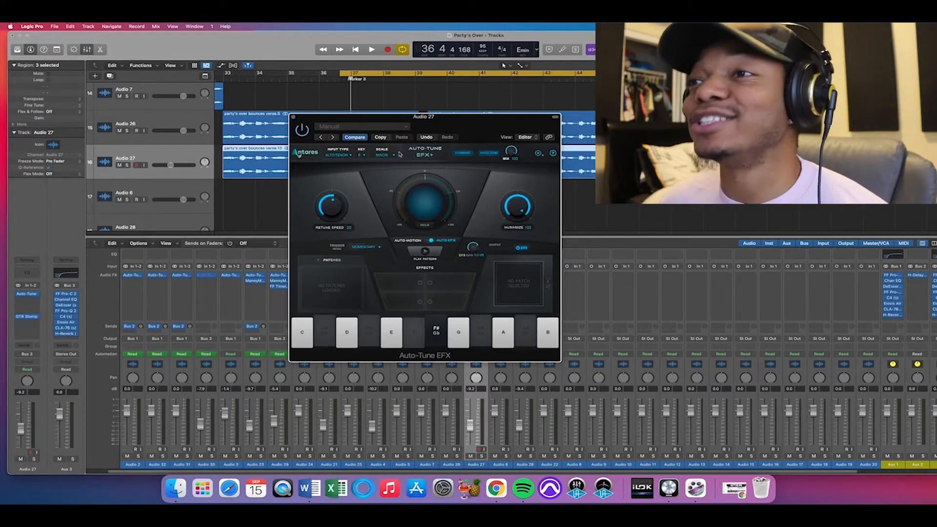
click(362, 156)
click(369, 166)
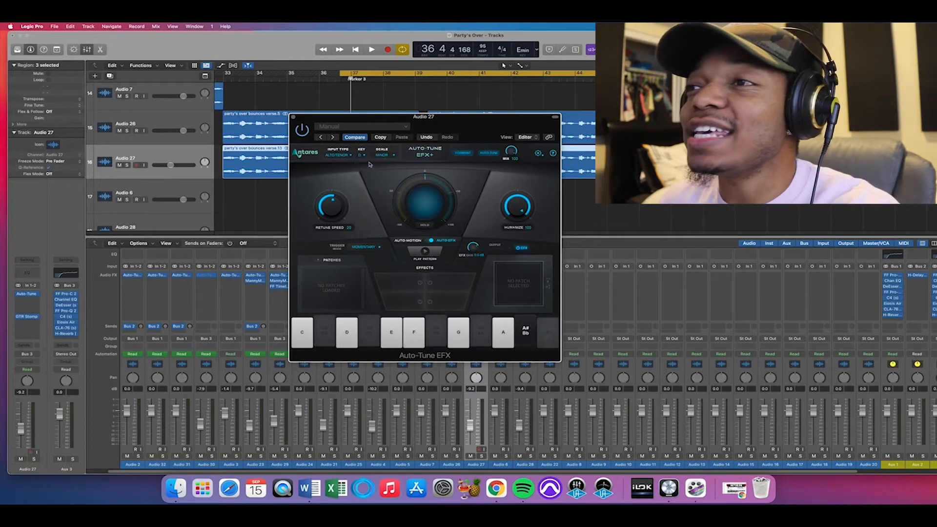
click(381, 155)
click(381, 166)
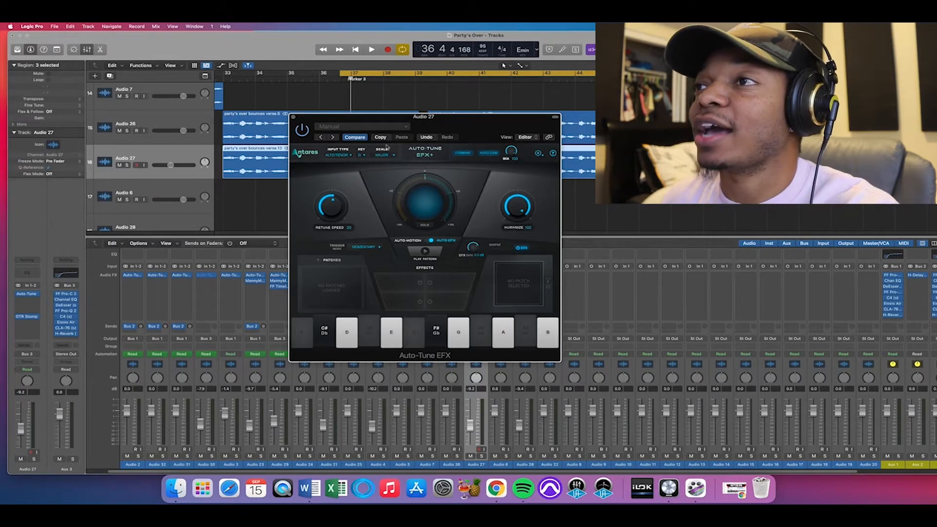
drag(405, 119, 426, 209)
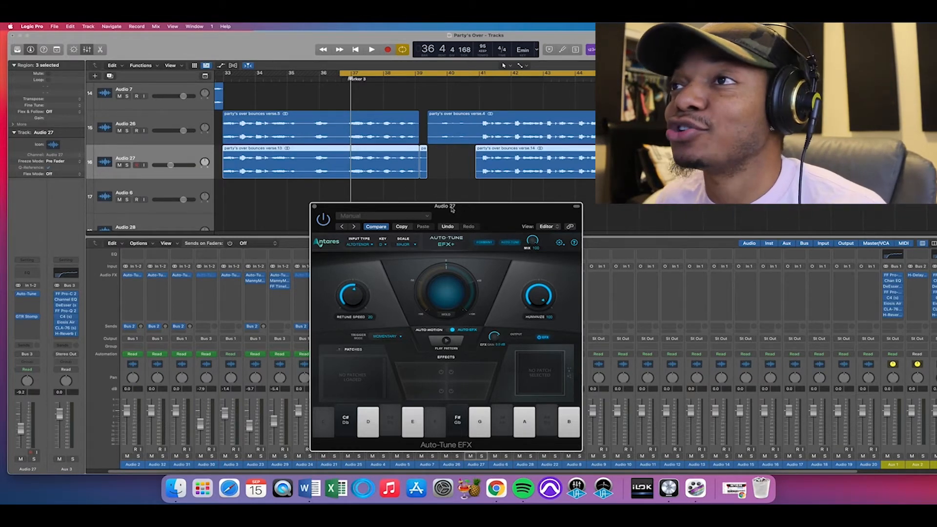
Step: Set the Audio 27 Auto-Tune's retune speed to about 3 while the vocal plays, and set its key to F
key(space)
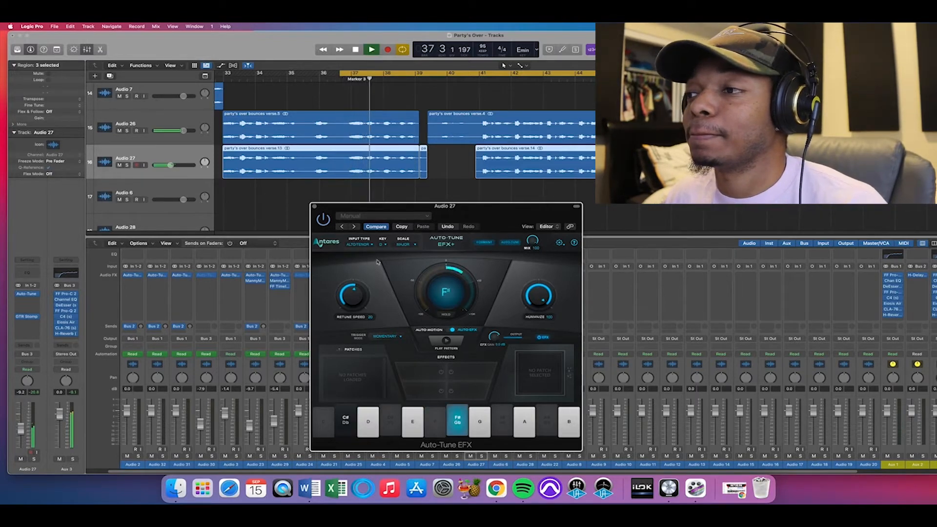
drag(358, 292, 373, 242)
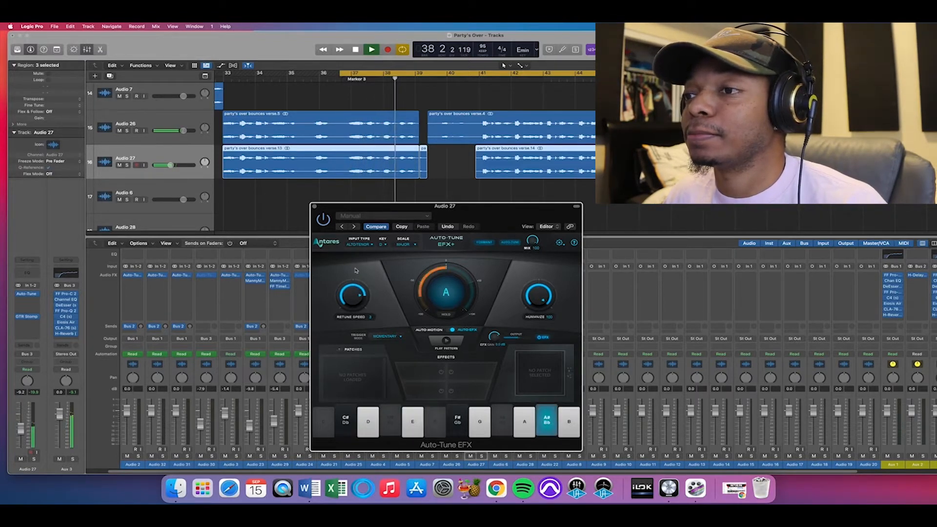
key(space)
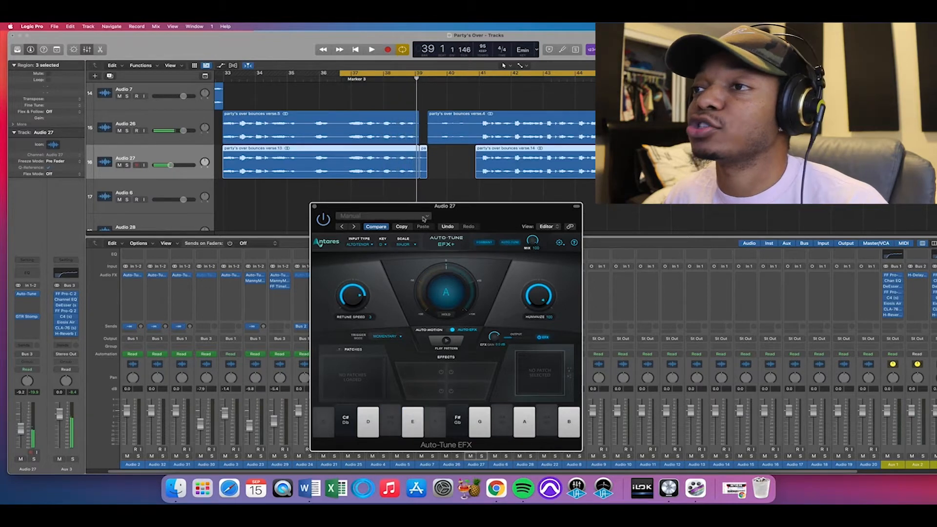
click(383, 244)
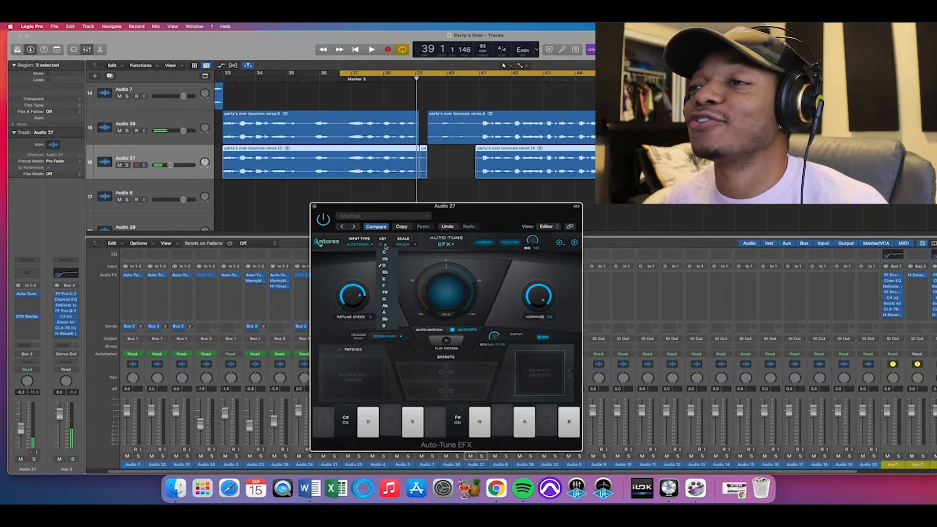
click(390, 285)
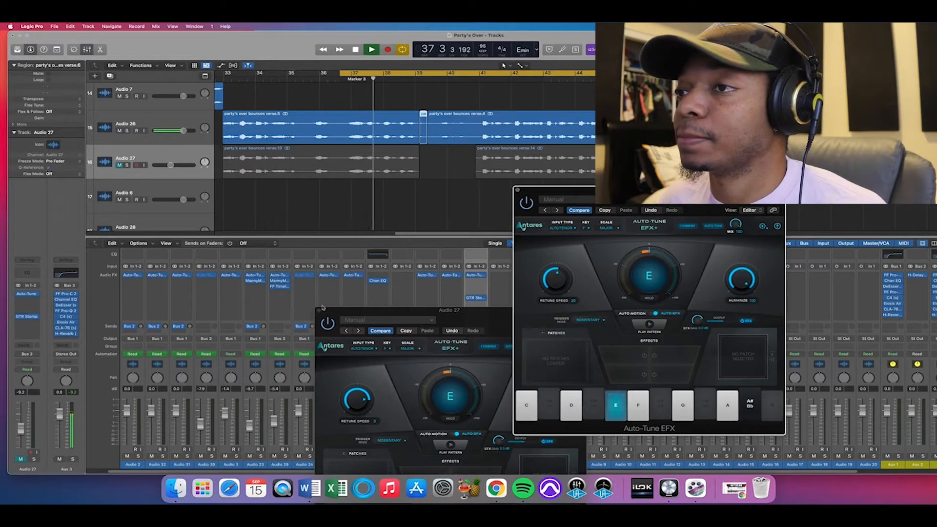
Step: Stop playback and set the Audio 26 Auto-Tune to the key of E with the minor scale
click(589, 229)
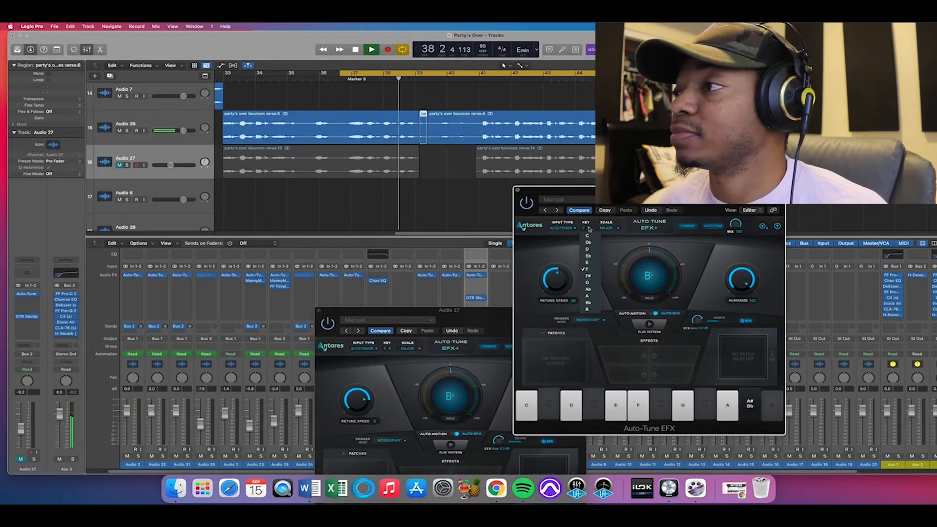
click(589, 230)
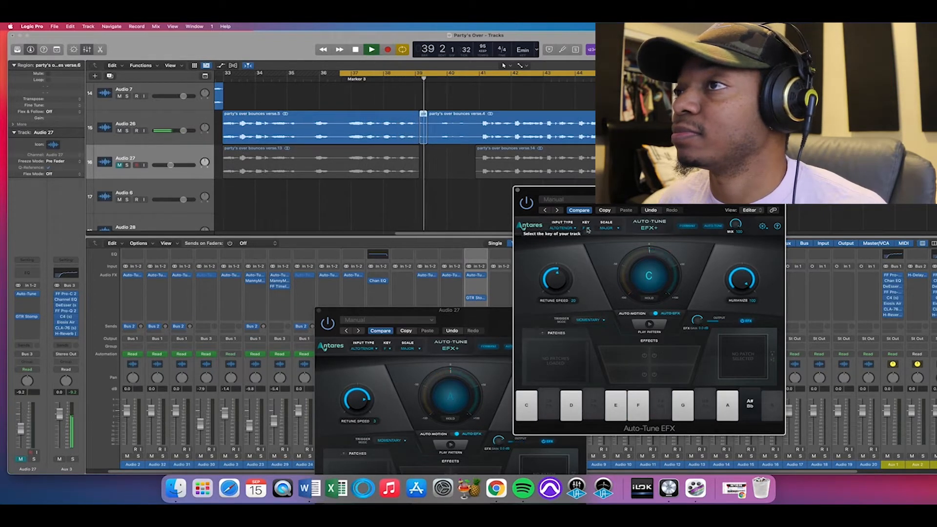
key(space)
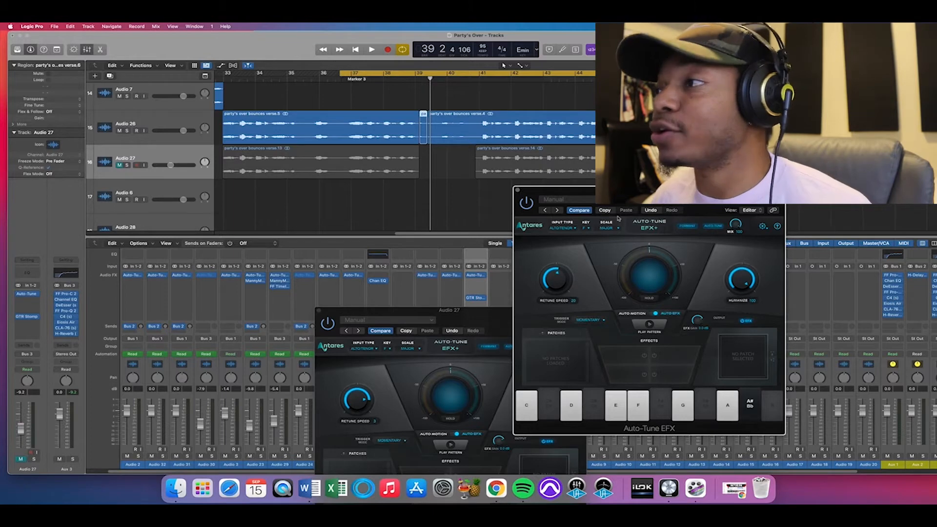
click(588, 228)
click(589, 251)
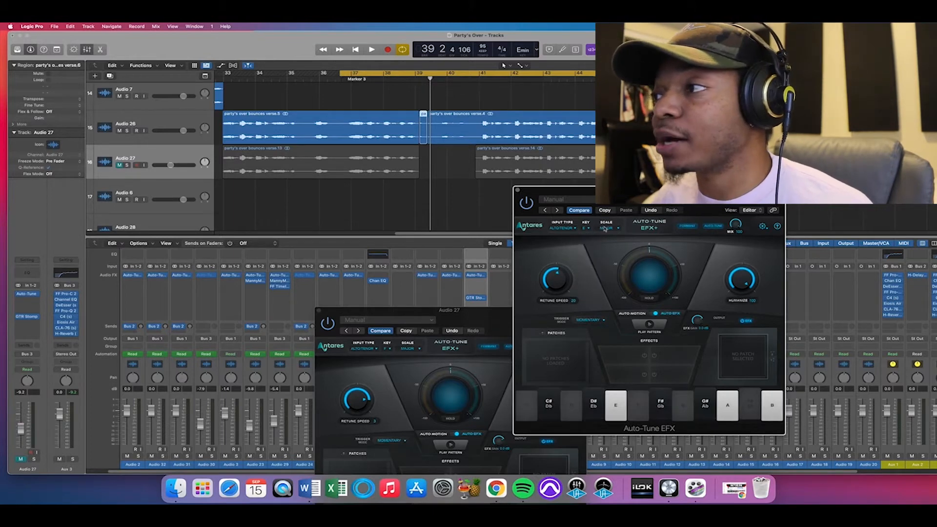
click(608, 229)
click(607, 242)
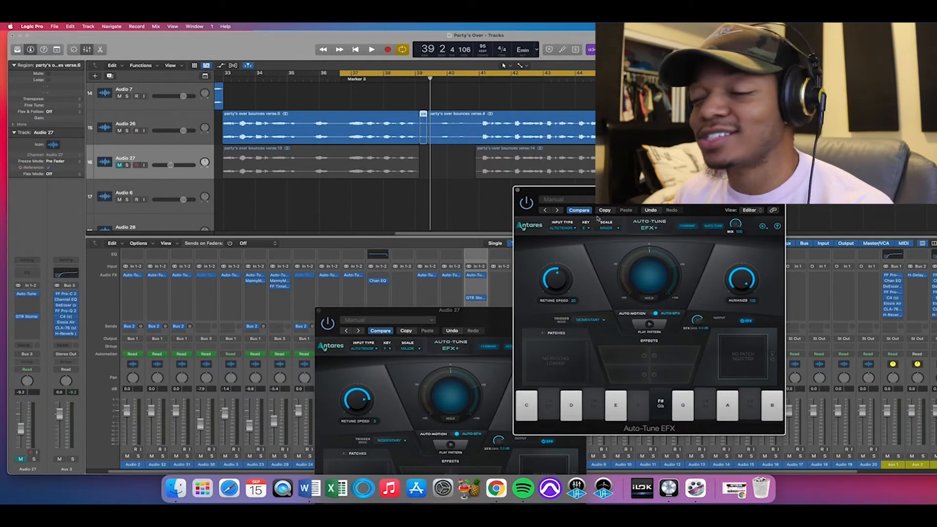
Step: Audition the vocal, set the Audio 26 Auto-Tune's retune speed to 0, and close the Audio 27 Auto-Tune window
key(space)
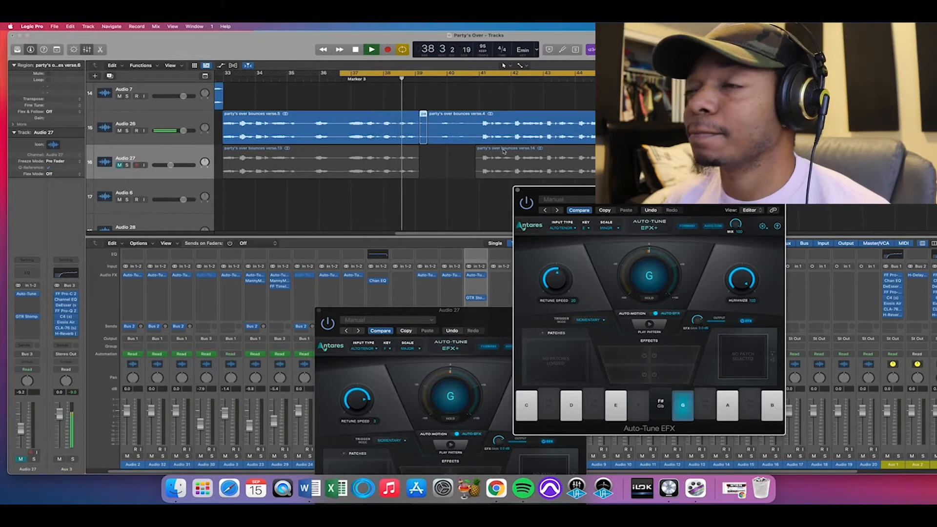
key(space)
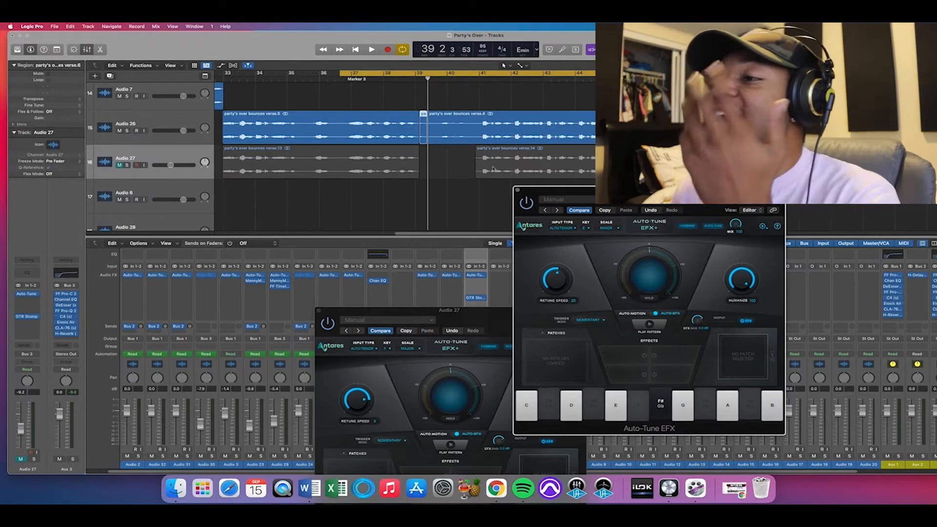
drag(556, 287, 564, 227)
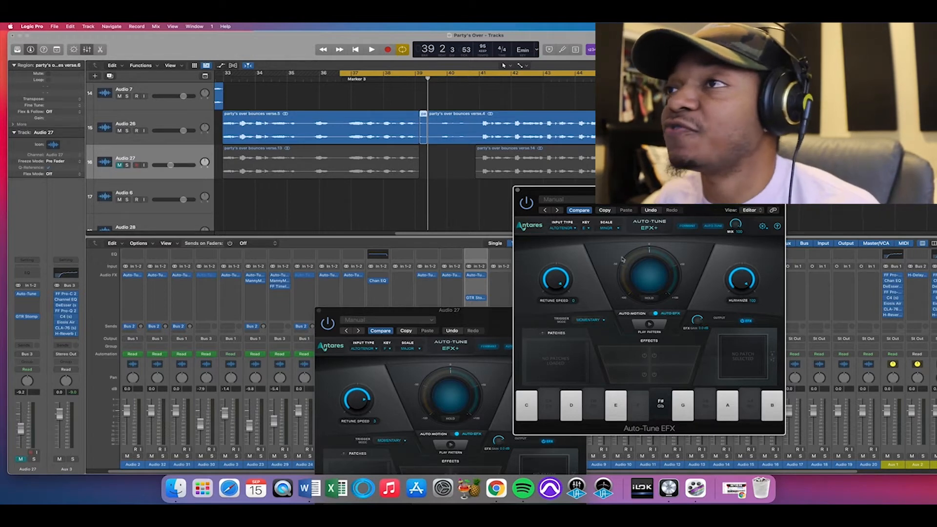
key(space)
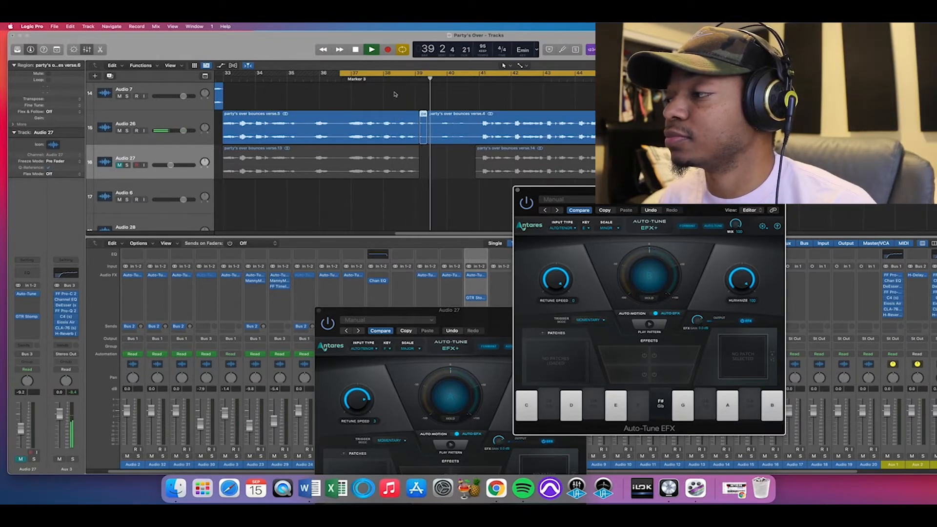
key(space)
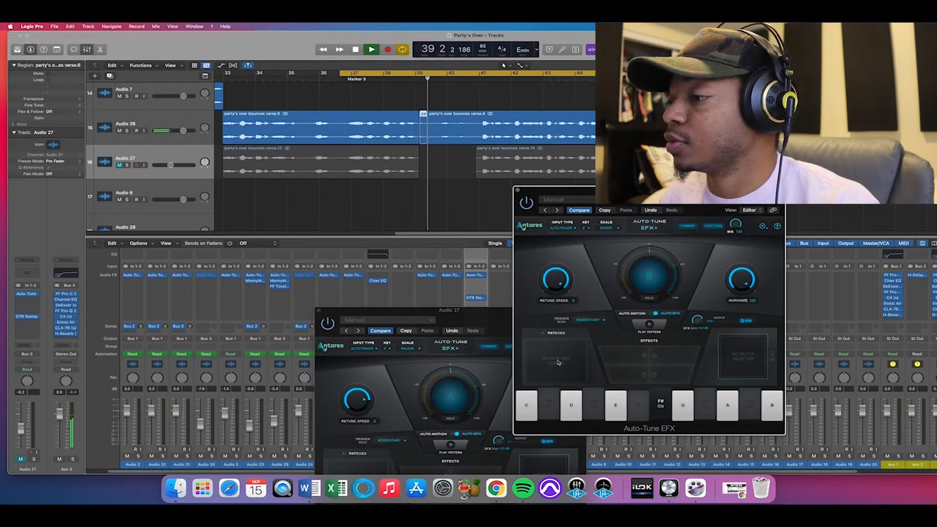
key(space)
click(318, 311)
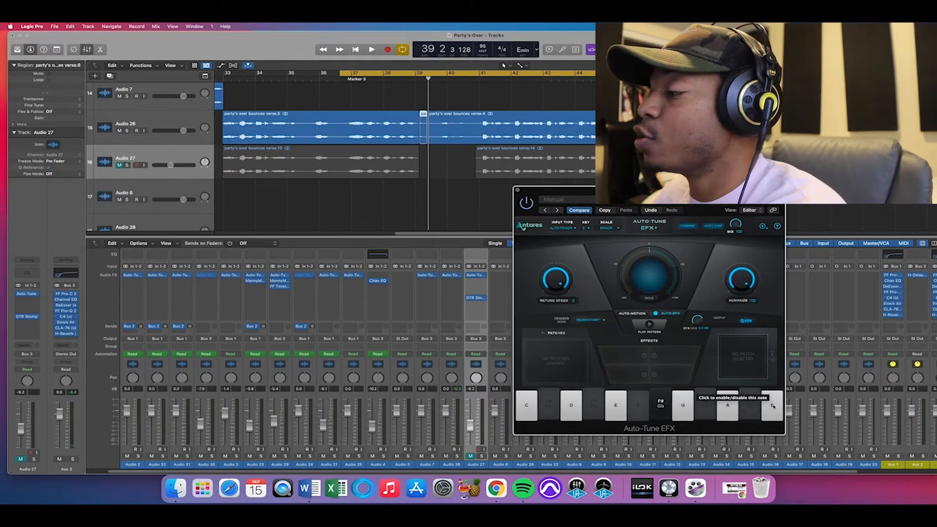
Step: Disable the B note in the Audio 26 Auto-Tune and play the vocal section to hear the effect
click(773, 406)
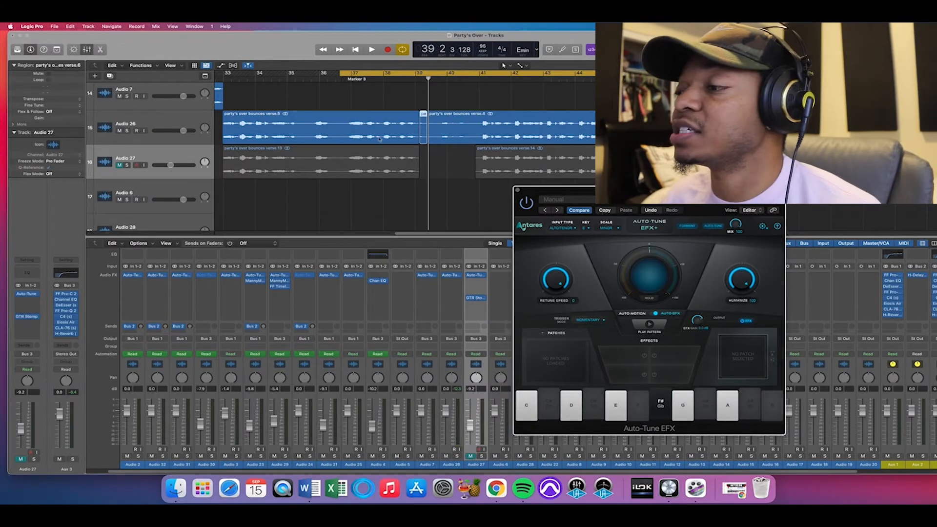
key(space)
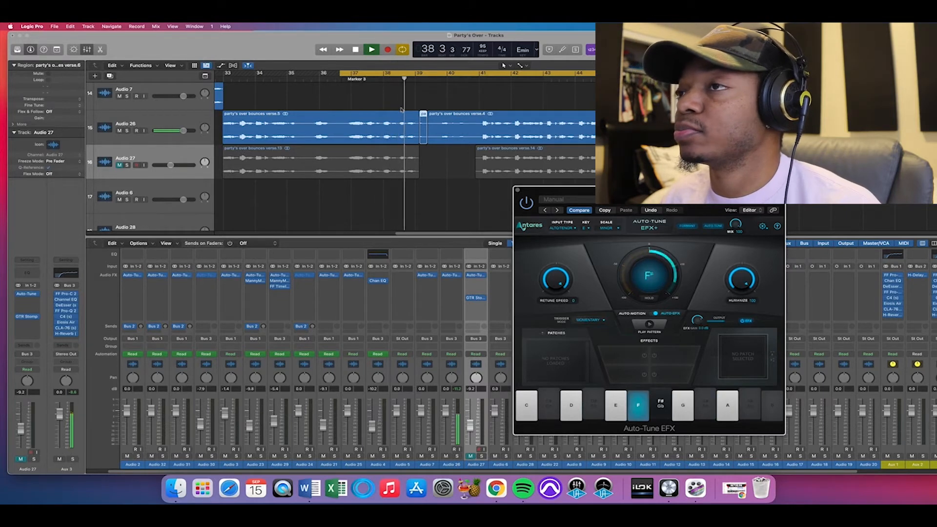
key(space)
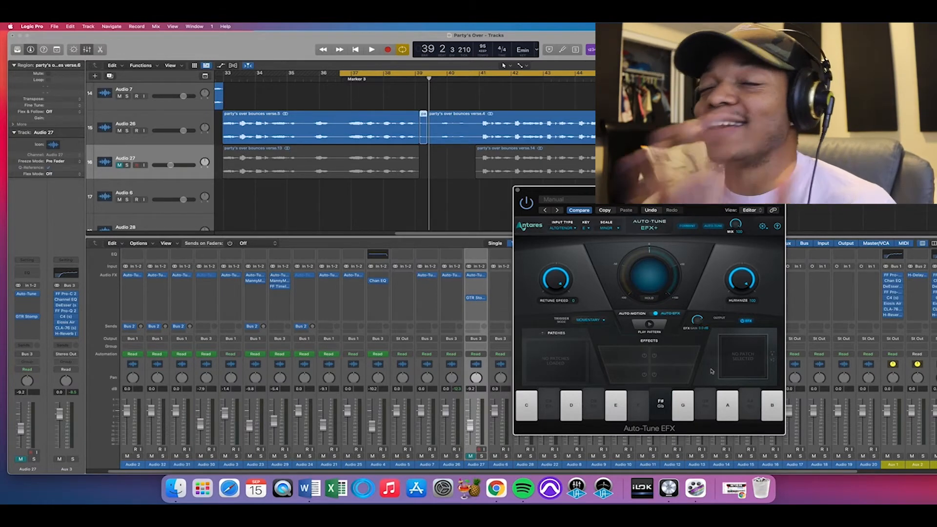
Step: Try to insert a stereo Melodyne in the first effect slot of the Audio 27 channel
click(472, 275)
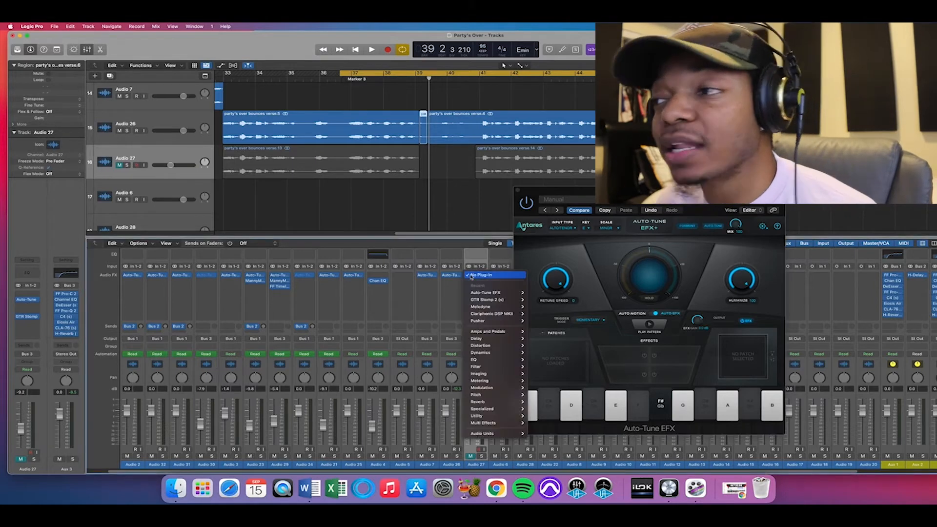
mouse_move(499, 307)
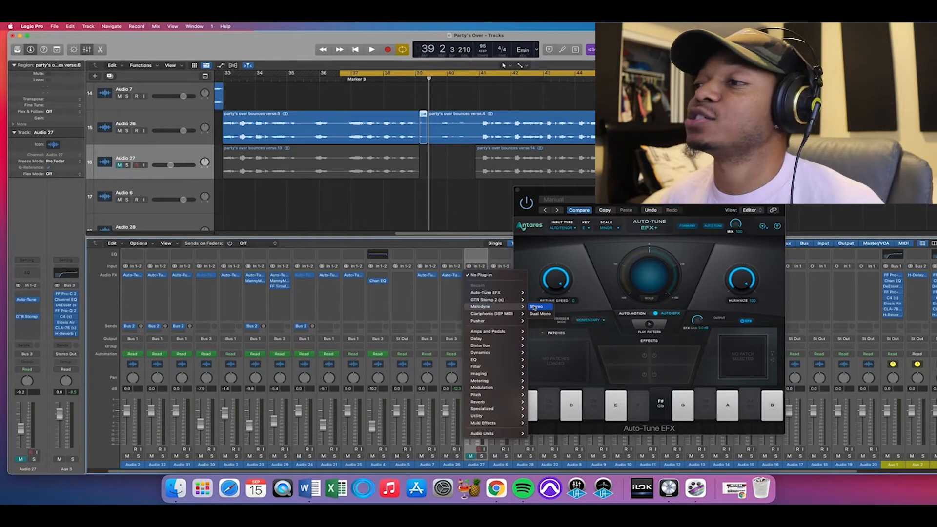
click(535, 308)
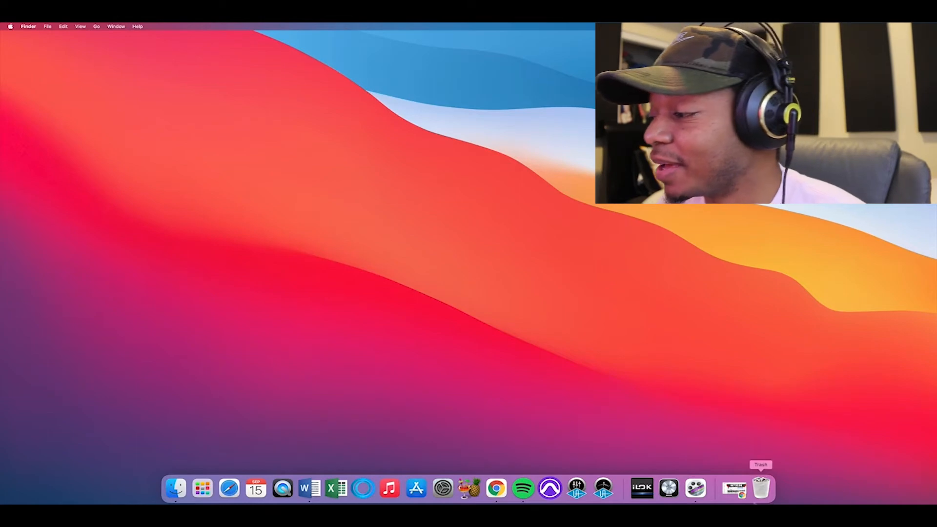
Step: Relaunch Logic Pro and quit the plug-in activation prompts during the Audio Units scan, without activating or trying them
click(669, 486)
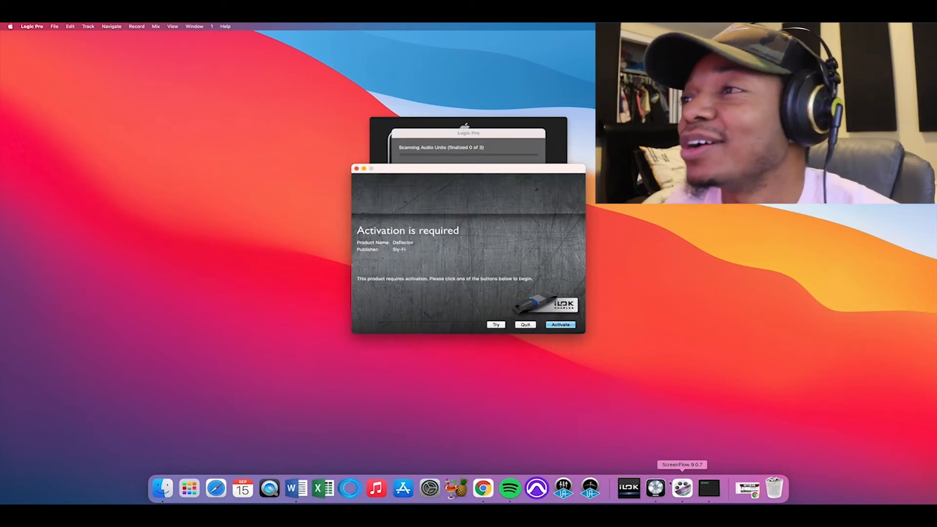
click(526, 325)
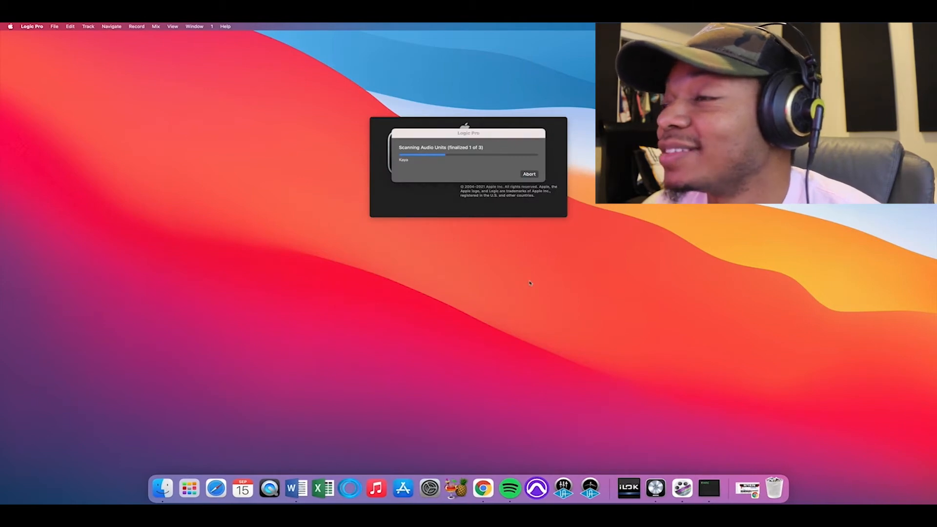
click(531, 325)
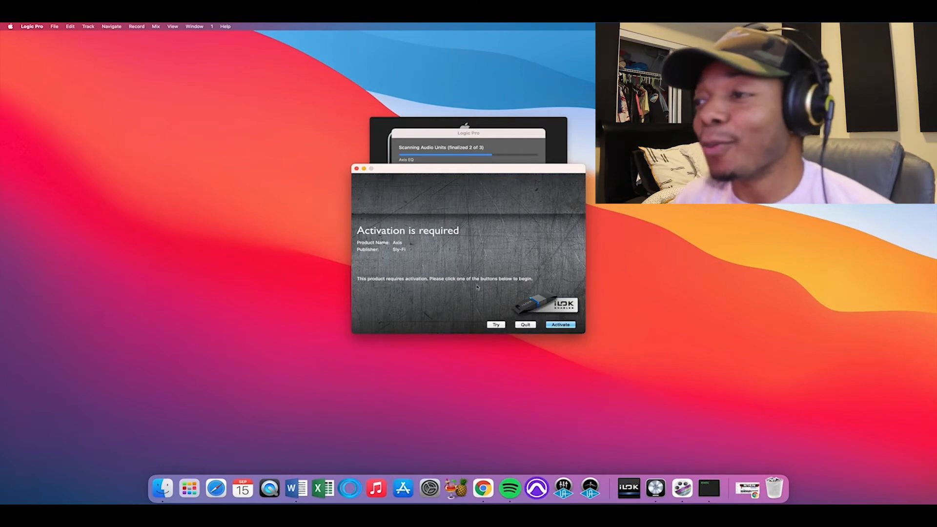
click(522, 325)
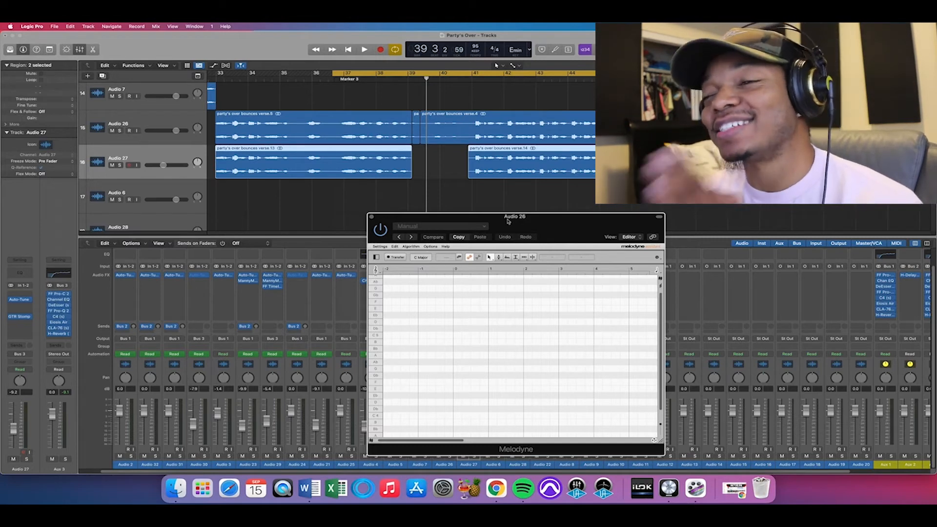
Step: Transfer the Audio 26 vocal into Melodyne by playing the section with Transfer enabled
click(395, 257)
key(space)
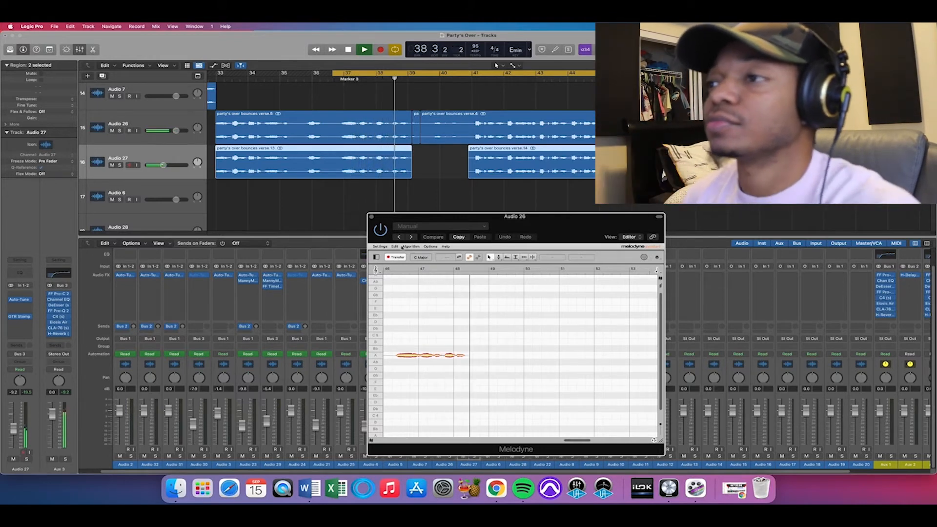
drag(444, 224, 444, 232)
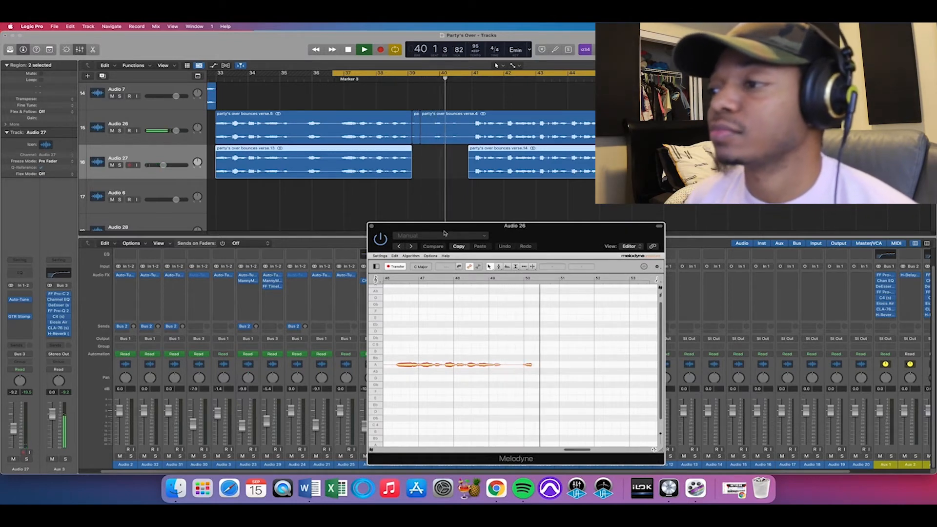
key(space)
Step: Move Auto-Tune into the first effect slot of the Audio 27 channel and open it, with Melodyne out of the way
drag(445, 234, 456, 358)
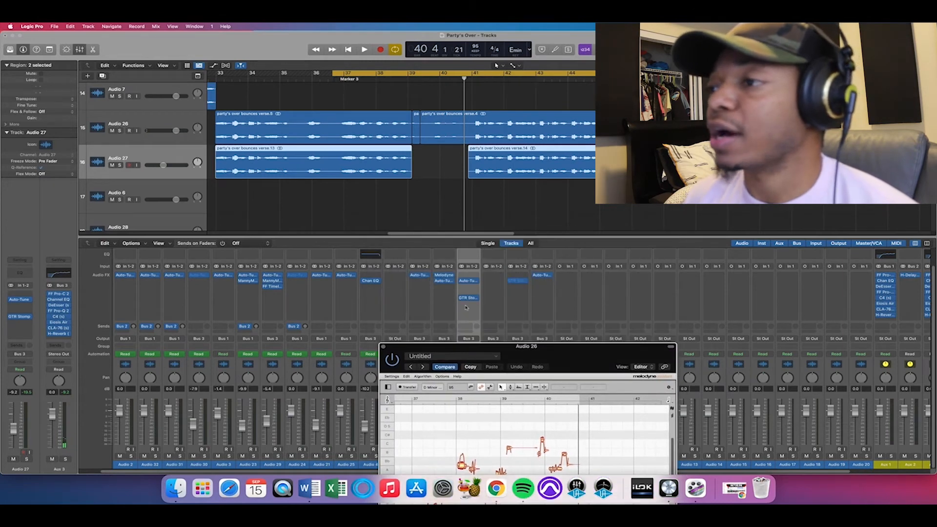
drag(471, 278, 470, 278)
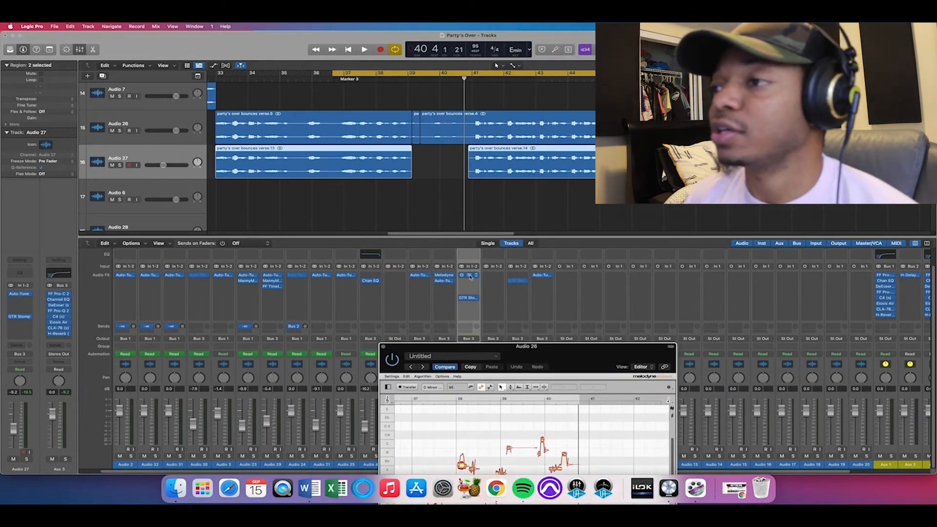
click(470, 276)
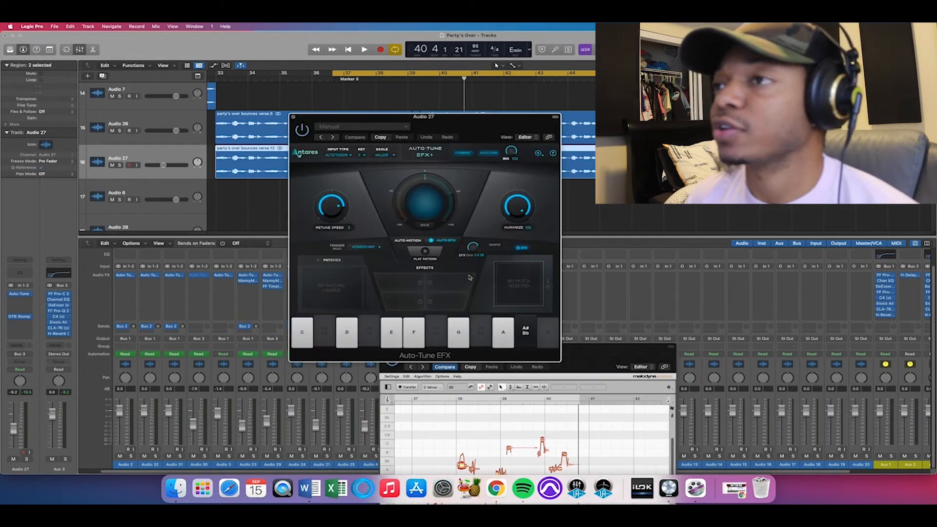
Step: Set Auto-Tune on Audio 27 to the key of E, minor scale, with a retune speed of 13, and close the plug-in
click(361, 155)
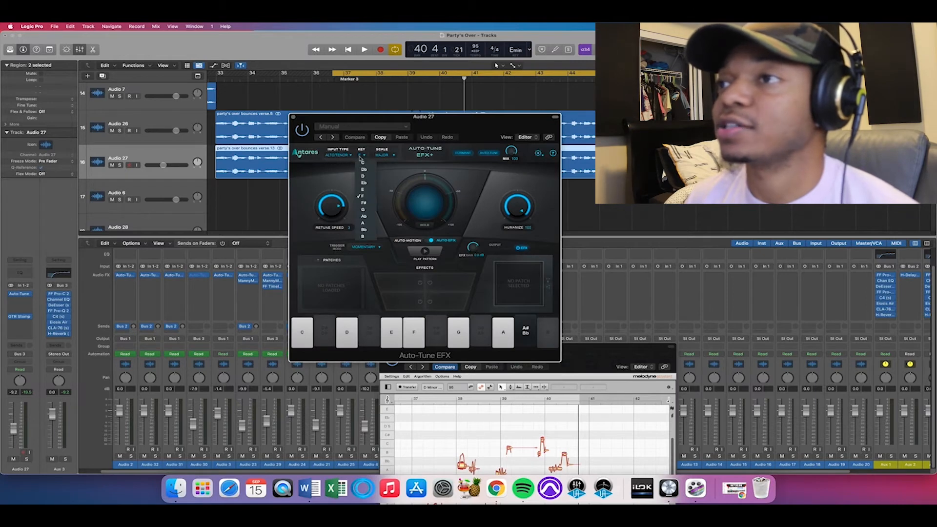
click(377, 189)
click(382, 155)
click(382, 169)
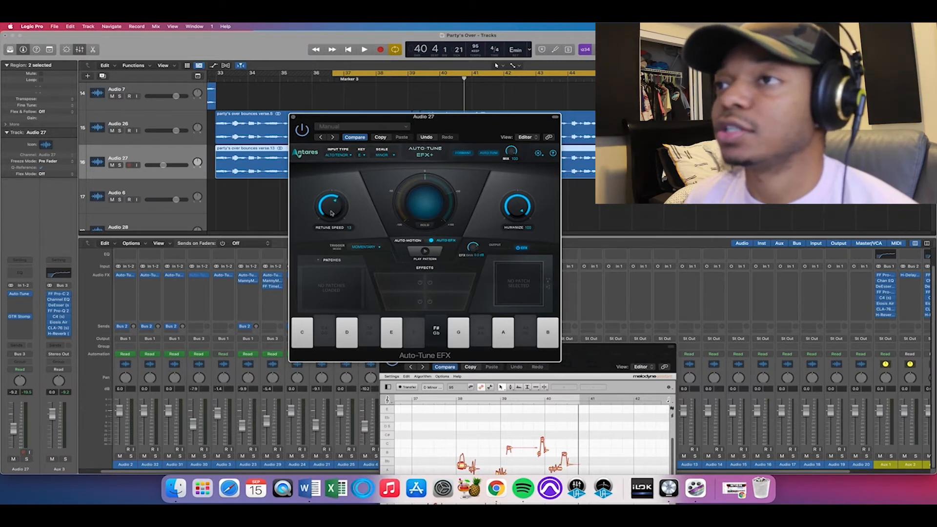
click(293, 118)
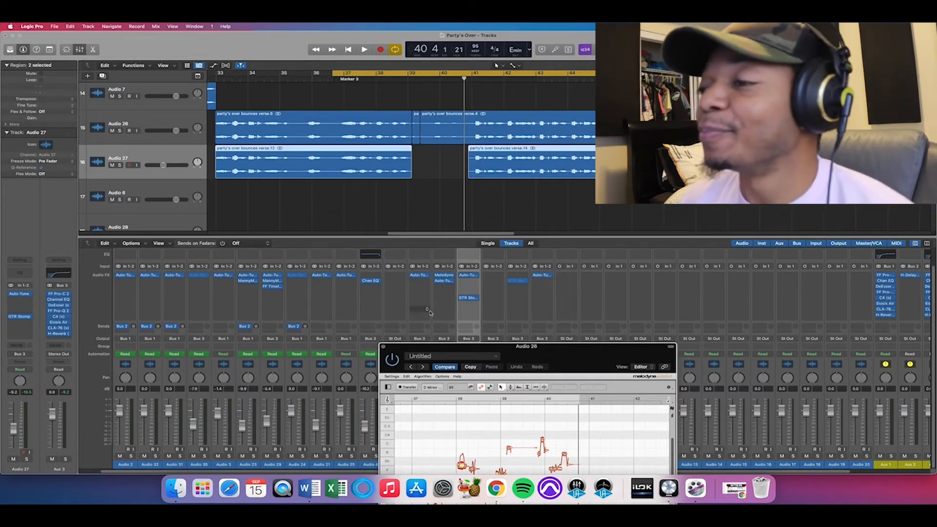
Step: Move Melodyne clear of the mixer channels, mute Audio 27 and play the section to hear the Audio 26 vocal without it
drag(536, 226, 559, 195)
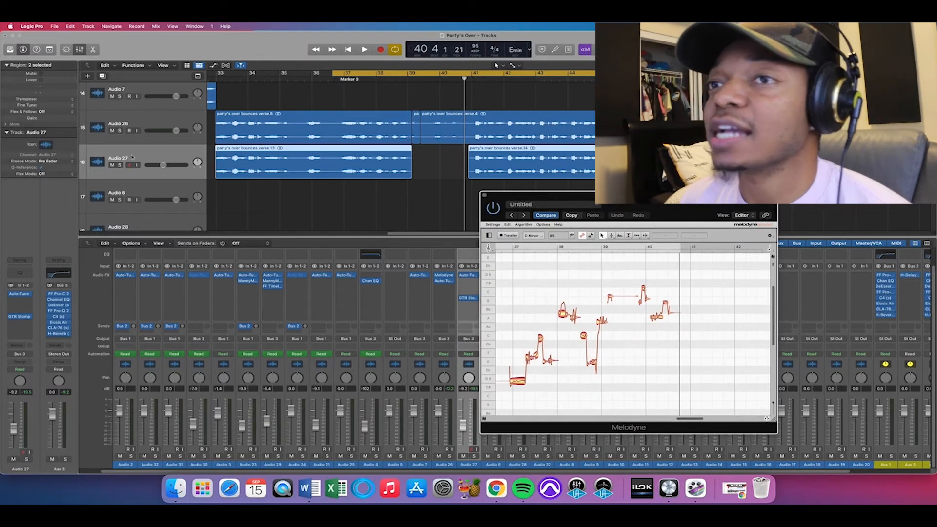
click(112, 165)
key(space)
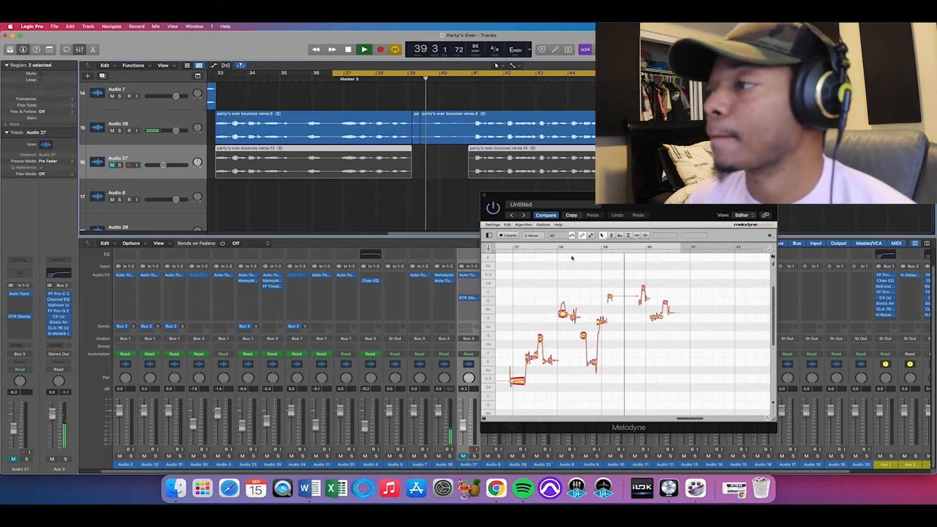
key(space)
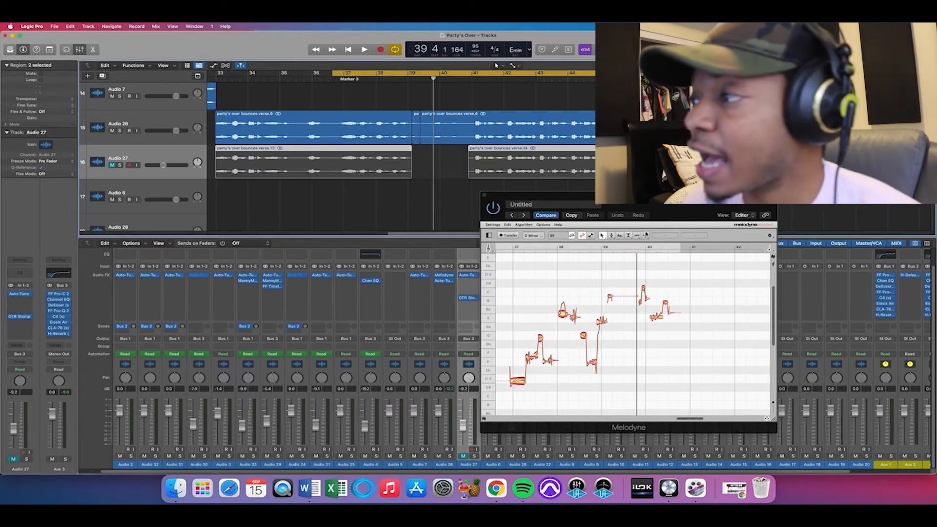
Step: Look through Melodyne's editing tools, from note separation, timing and amplitude to formant, pitch and the main tool
click(645, 235)
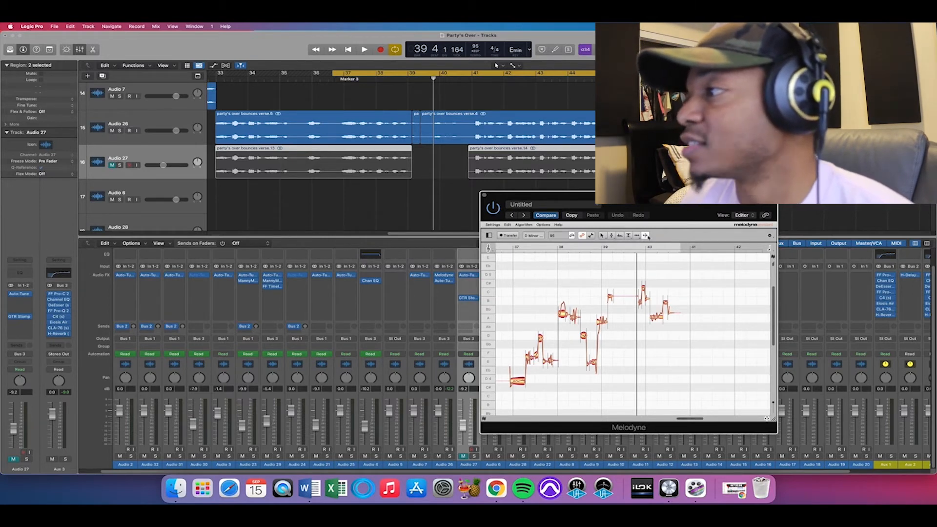
click(637, 236)
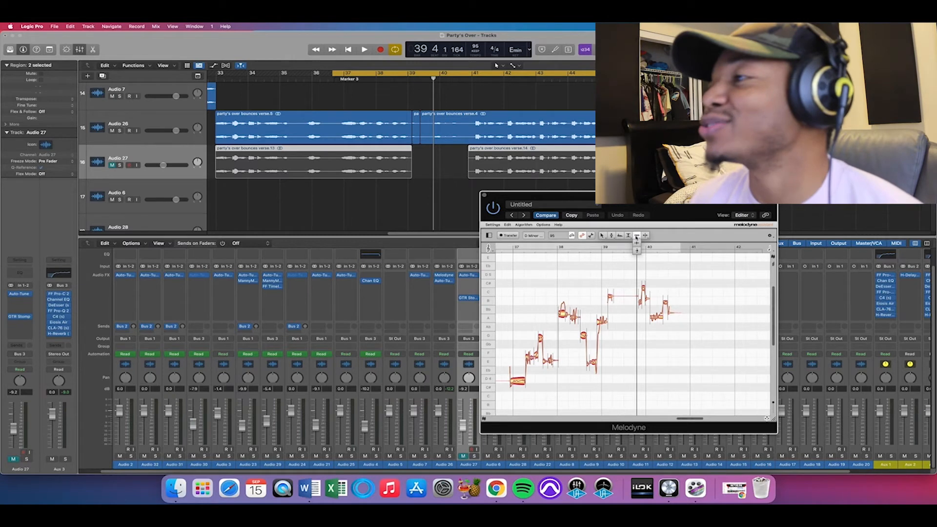
click(629, 236)
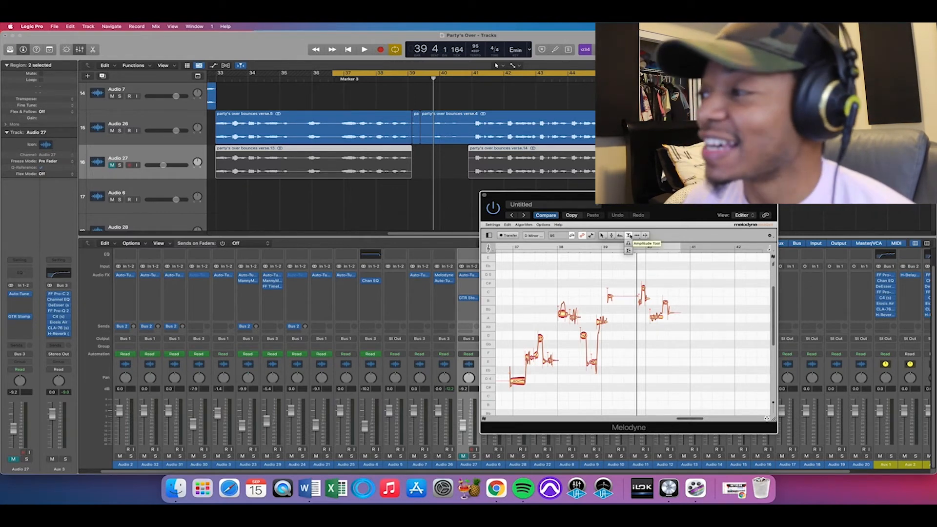
click(636, 235)
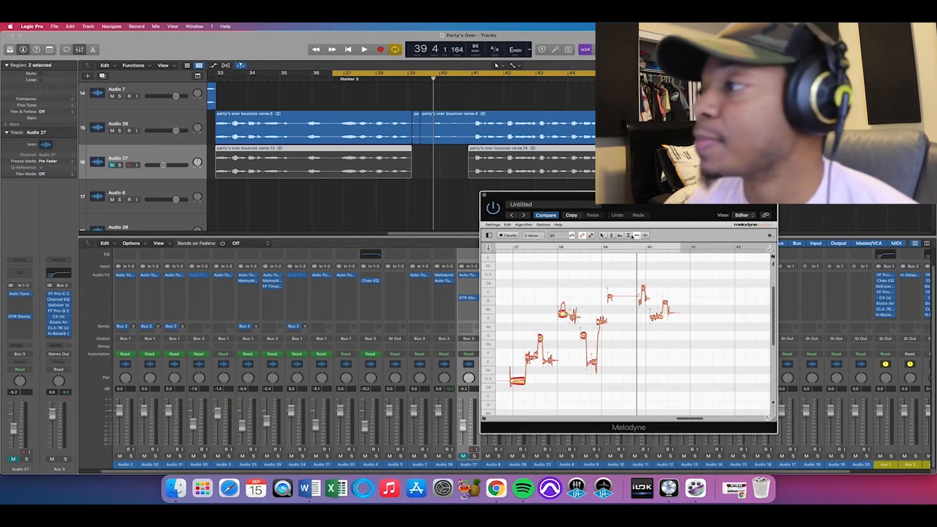
click(620, 236)
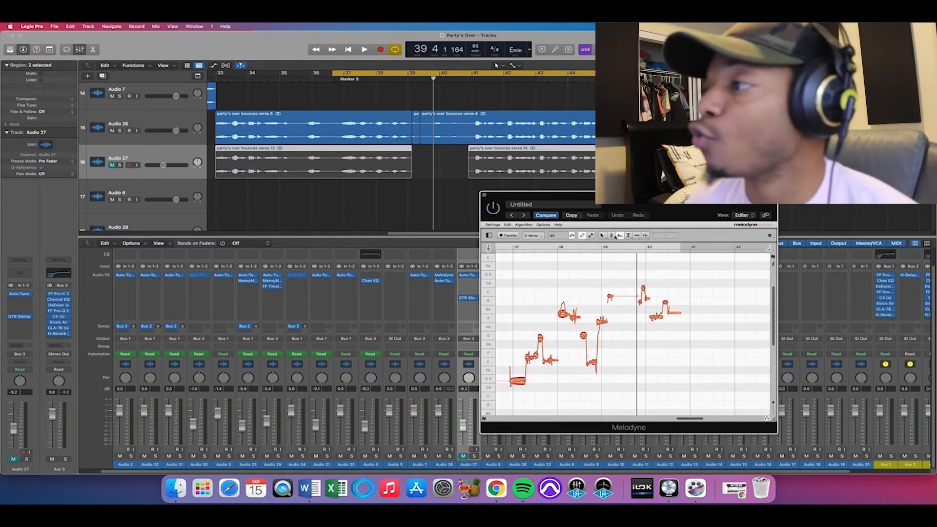
click(611, 236)
click(603, 236)
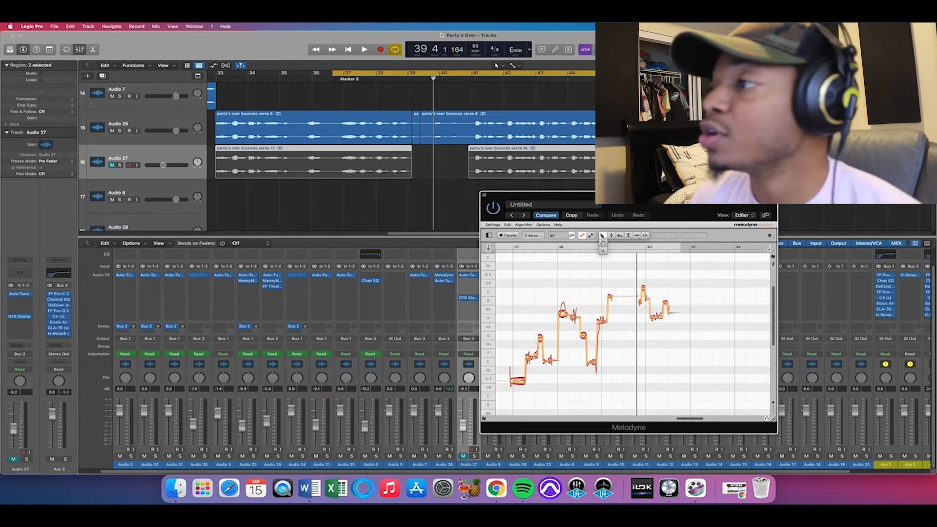
Step: Lower the Audio 26 note just after bar 39 to Bb4 with Melodyne's Pitch tool and audition the section
click(611, 235)
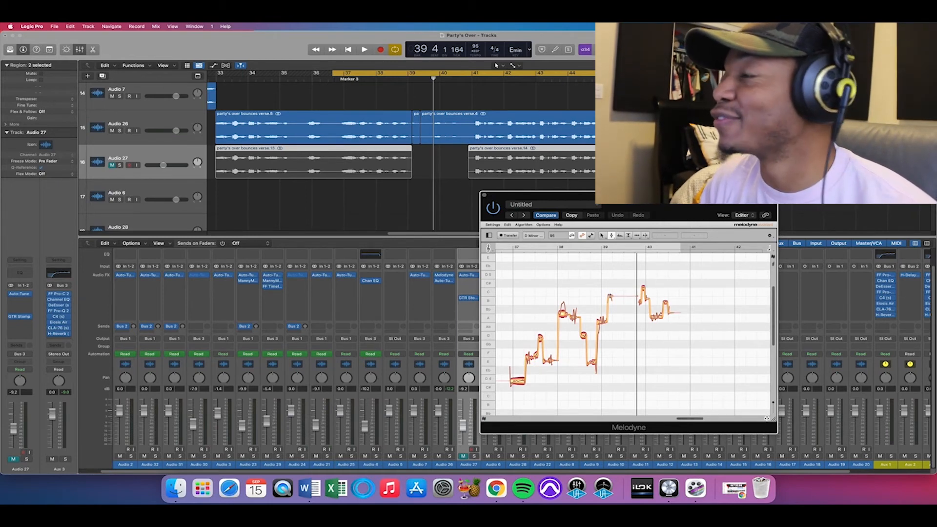
click(610, 296)
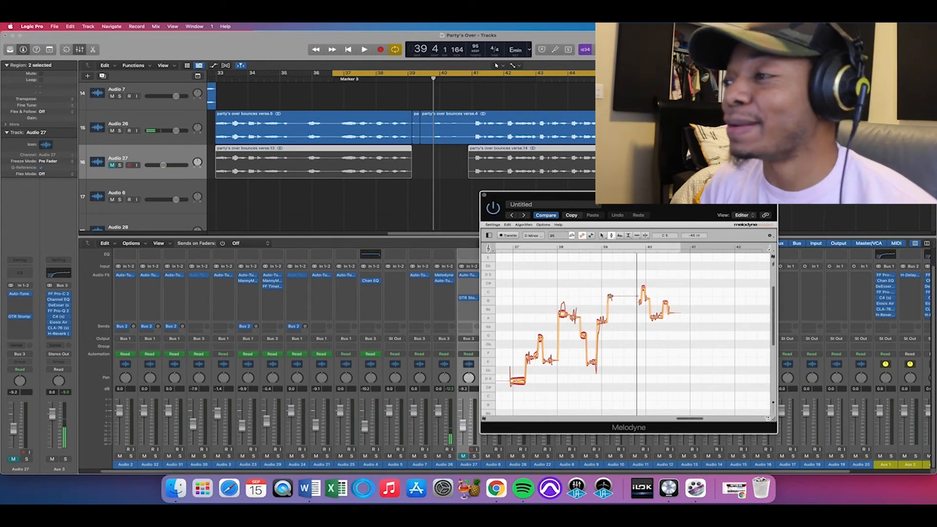
drag(610, 296, 610, 304)
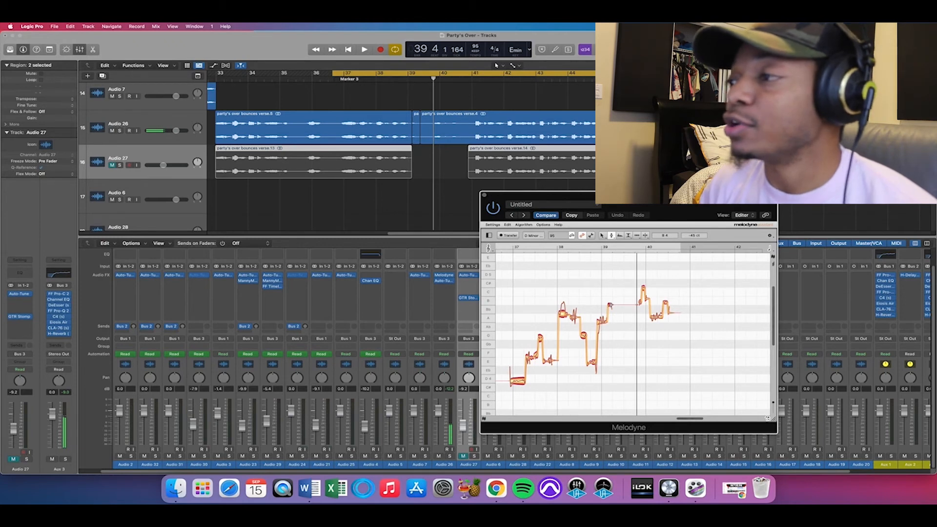
drag(610, 305, 610, 315)
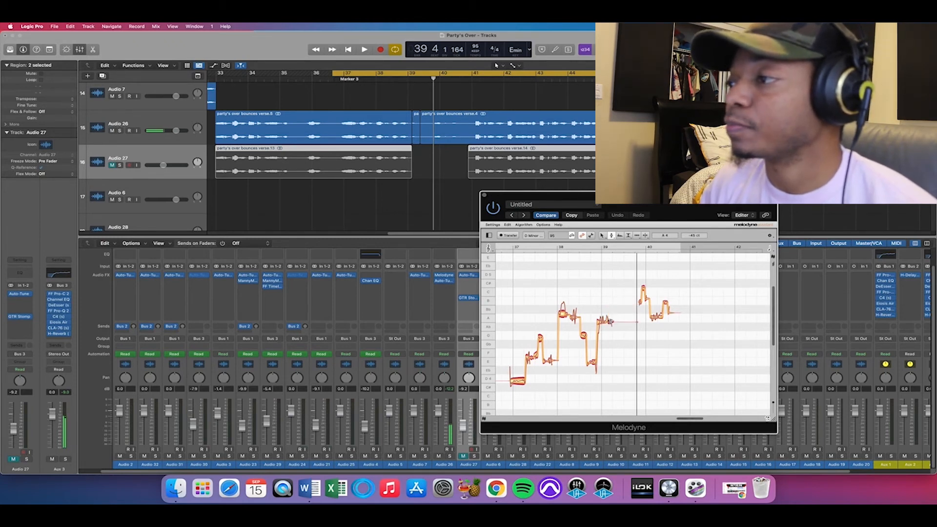
key(space)
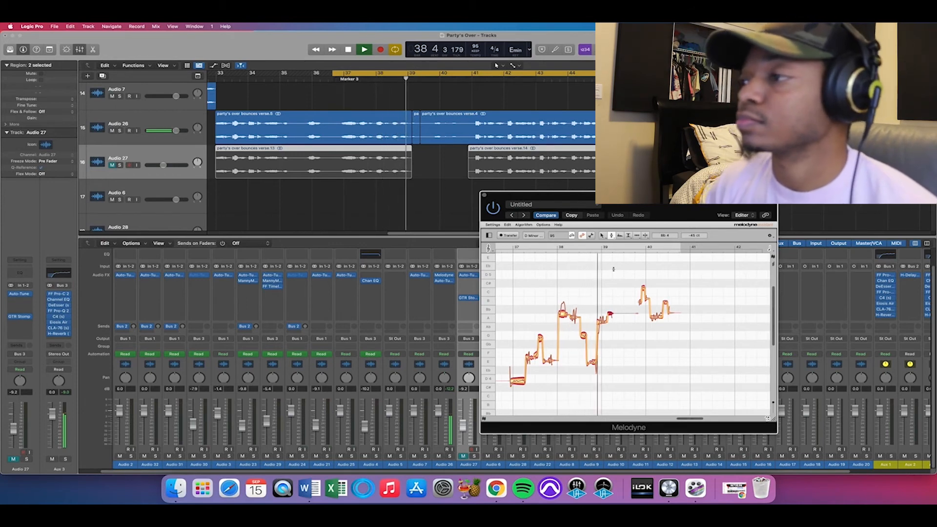
key(space)
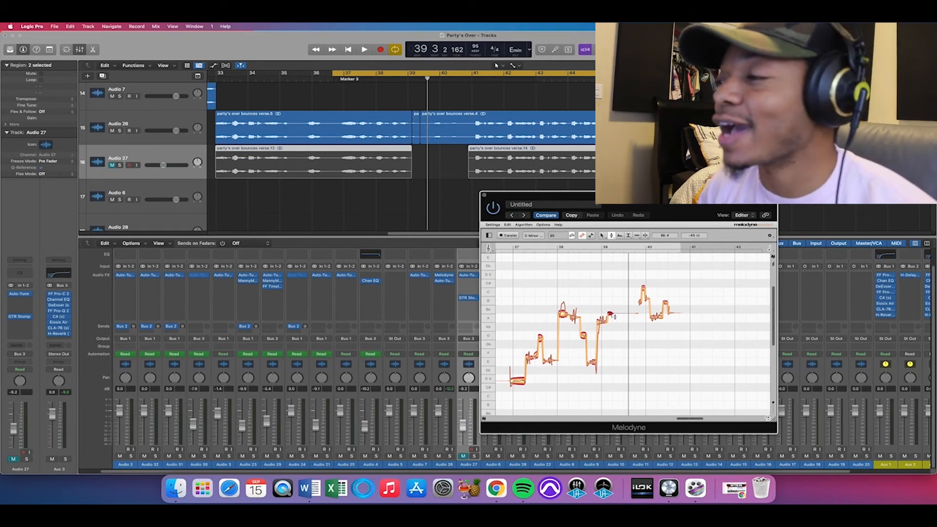
Step: Raise the edited note just after bar 39 to B4 and play the section to hear it
drag(610, 314, 610, 306)
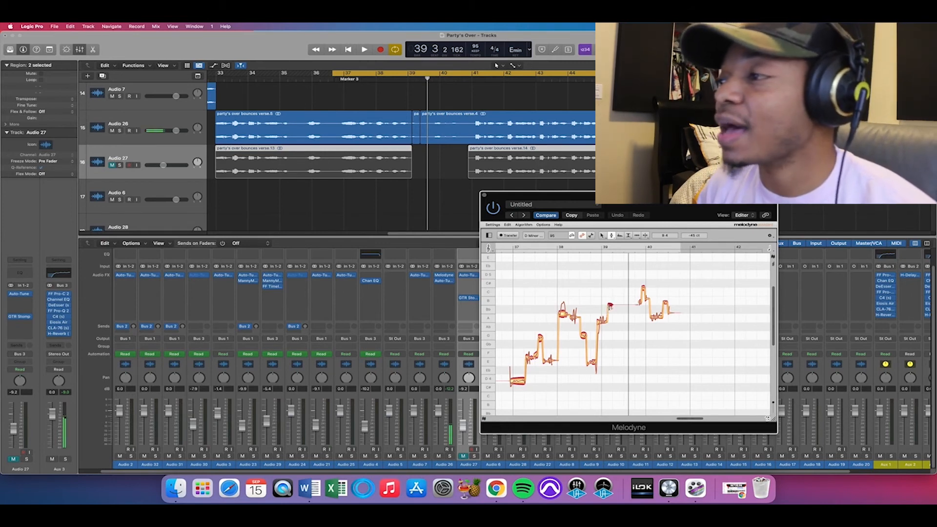
key(space)
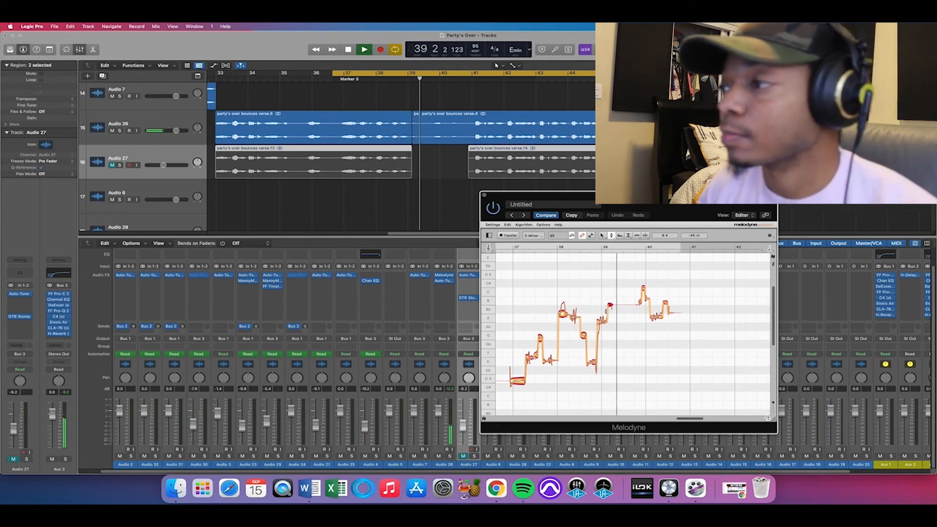
key(space)
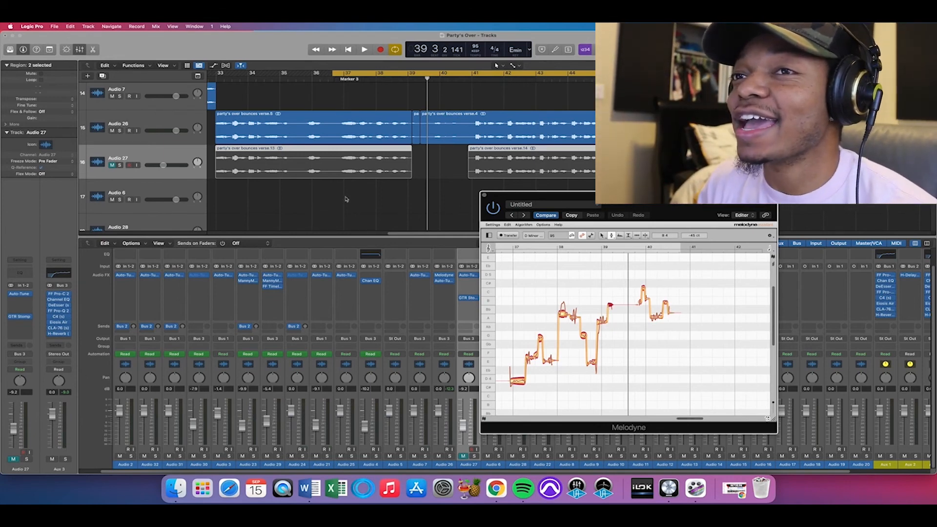
Step: Unmute Audio 27 and play the section to hear both vocal tracks together
click(114, 165)
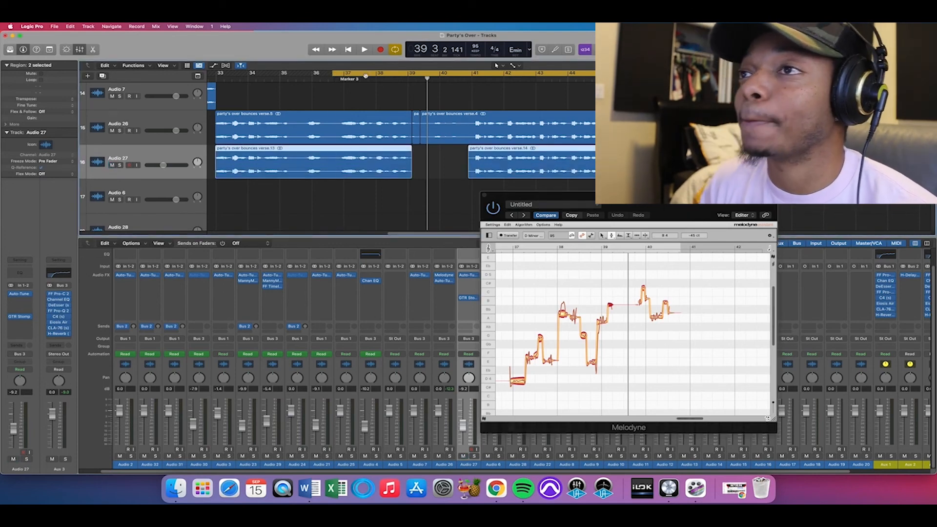
key(space)
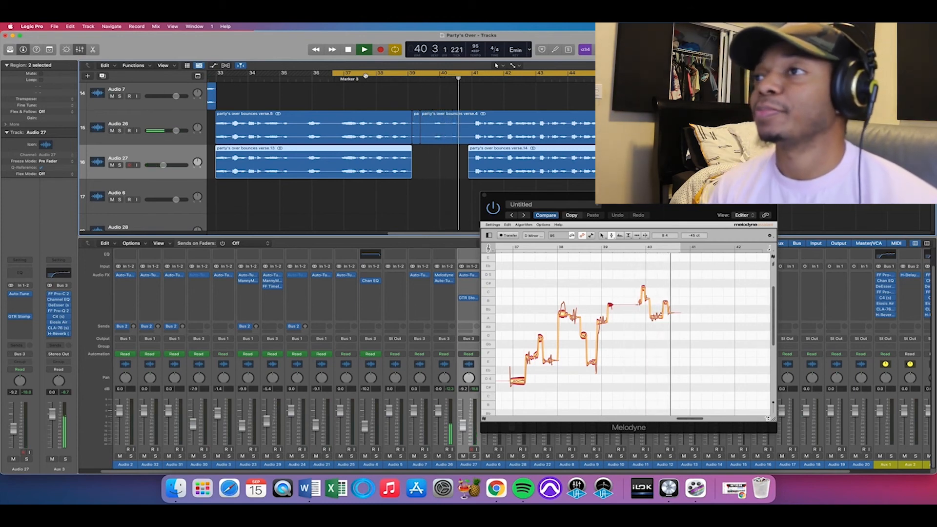
key(space)
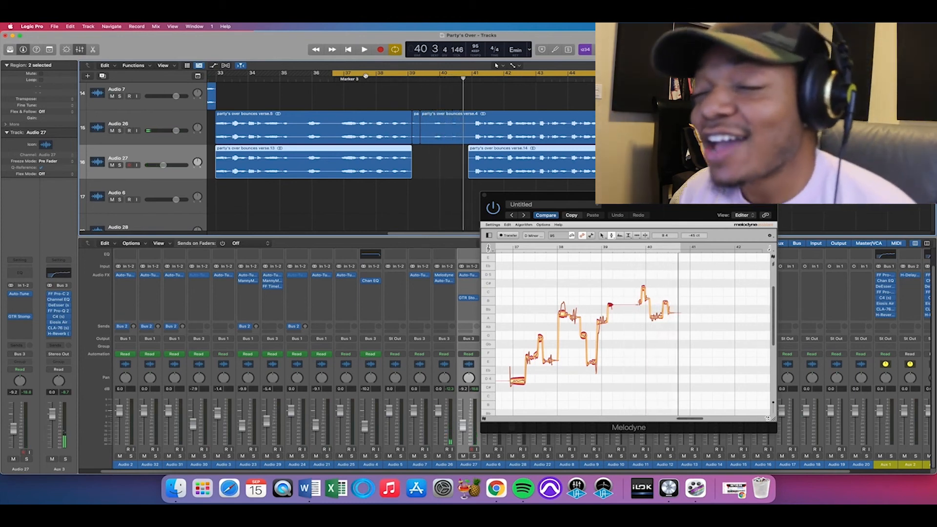